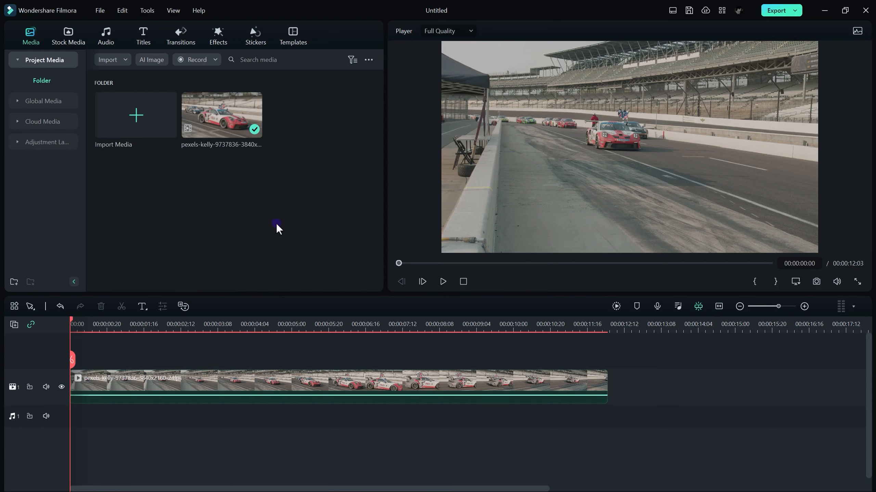
- Apply the Willow effect to the race car clip and open the clip's effect settings
click(218, 34)
scroll(362, 186, down, 10)
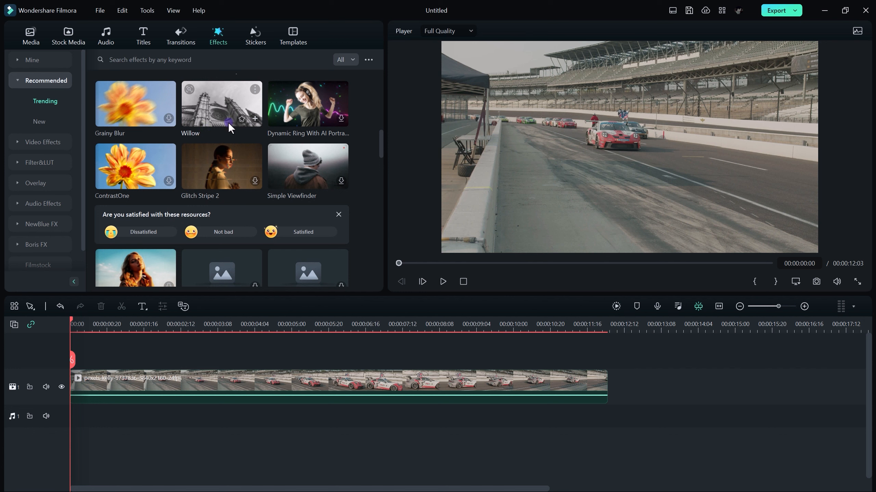
drag(229, 117, 162, 393)
key(space)
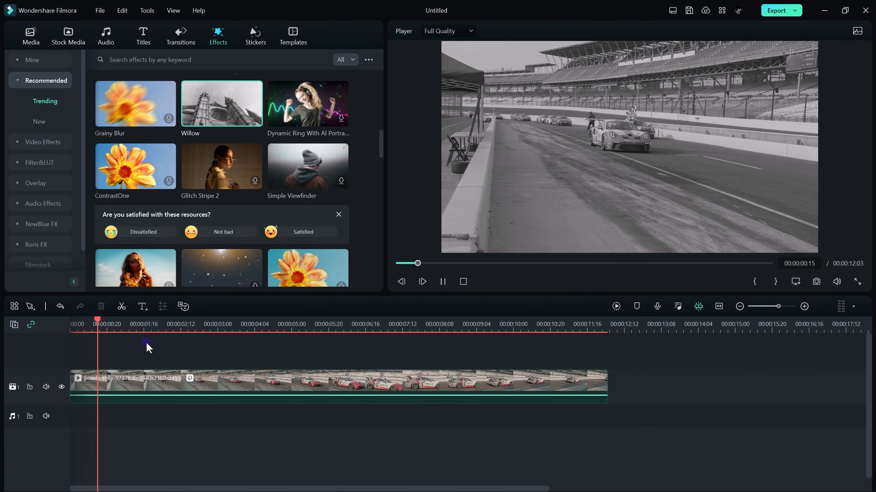
key(space)
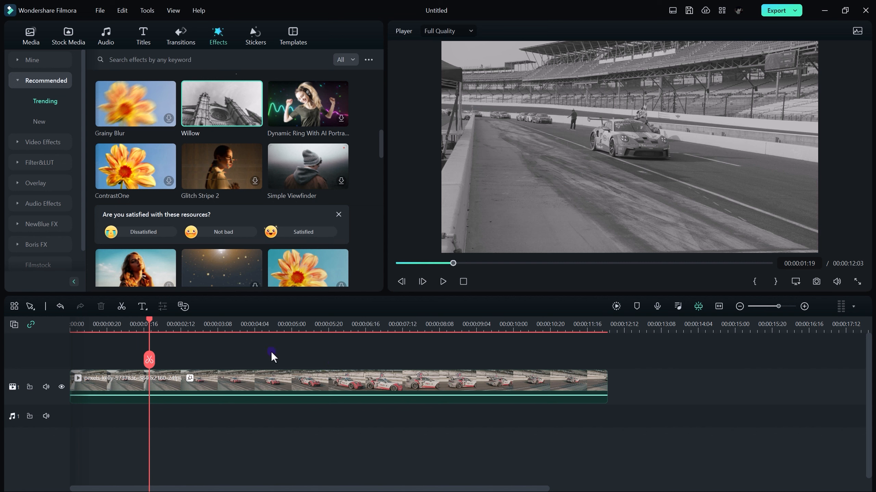
double_click(263, 384)
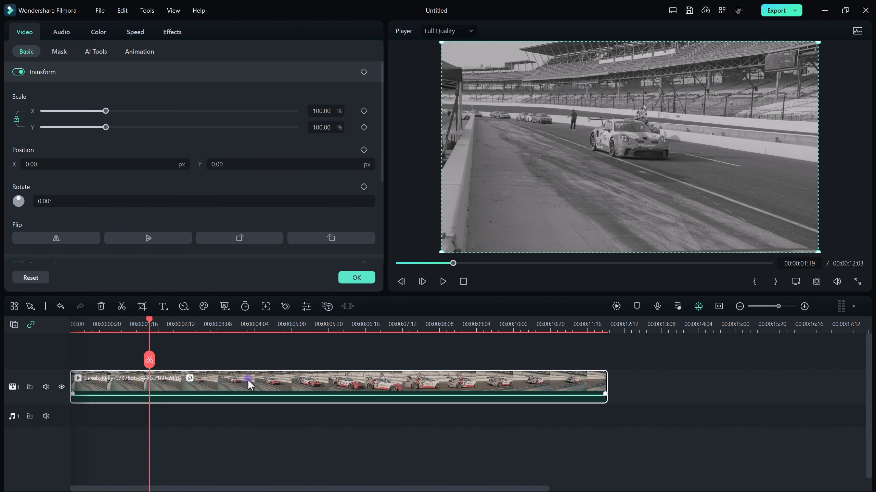
click(172, 32)
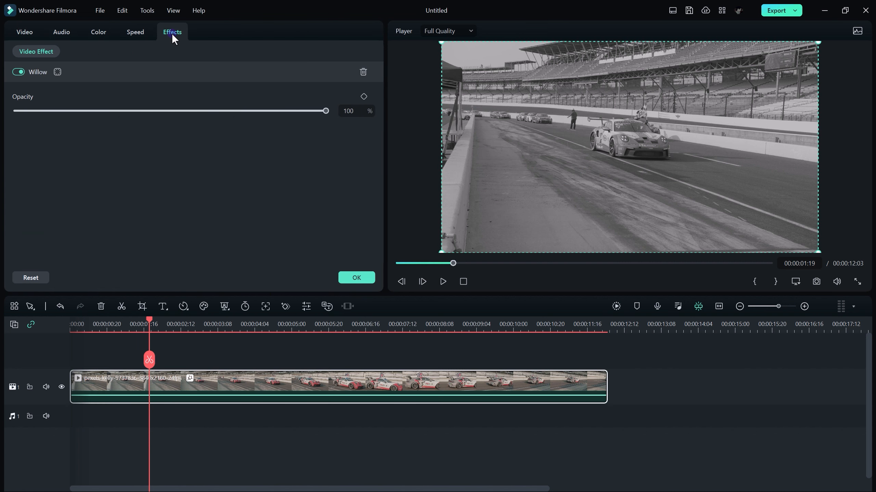
click(58, 72)
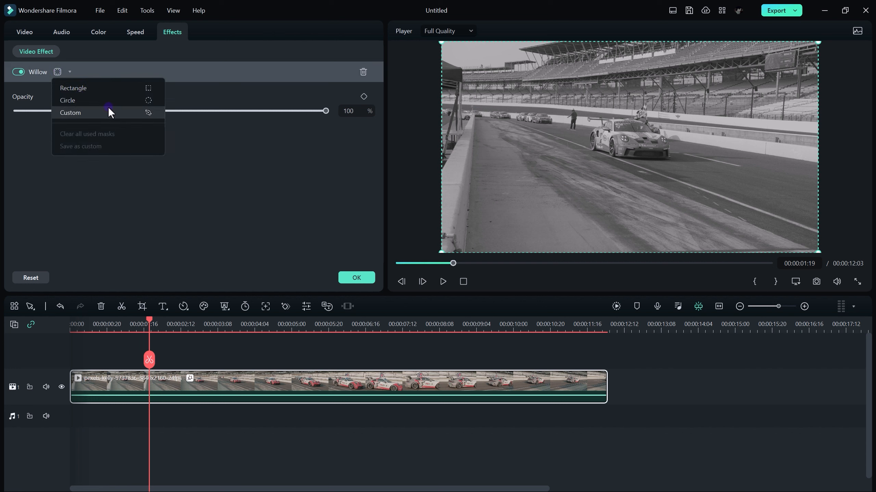
click(68, 112)
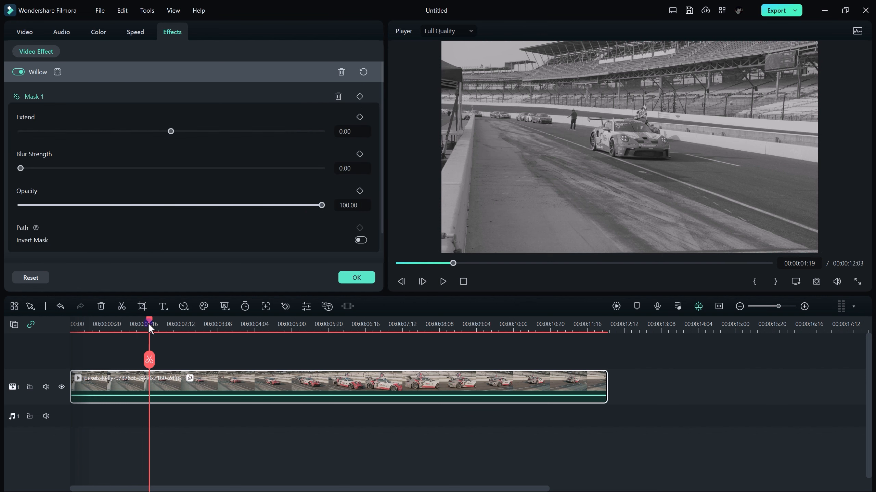
click(596, 165)
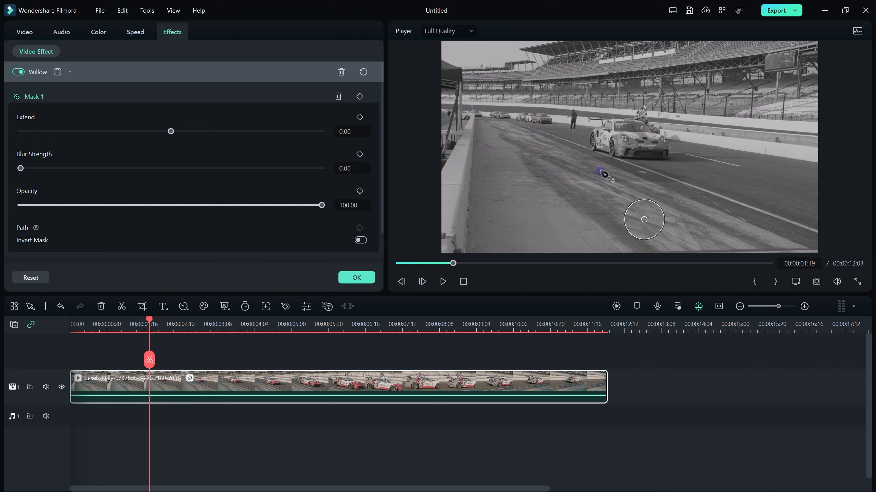
click(575, 149)
click(582, 119)
click(630, 90)
click(701, 104)
click(703, 149)
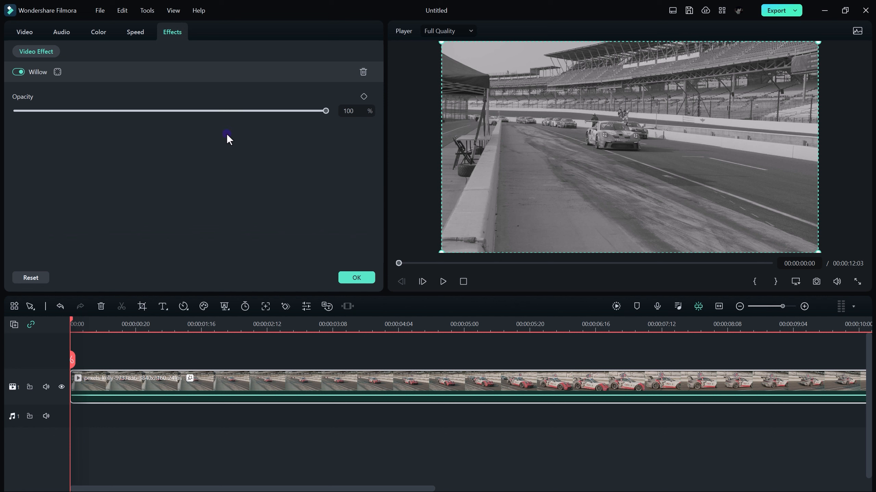
- Add a custom mask to the Willow effect and trace a closed outline around the front race car on the first frame
click(59, 72)
click(79, 113)
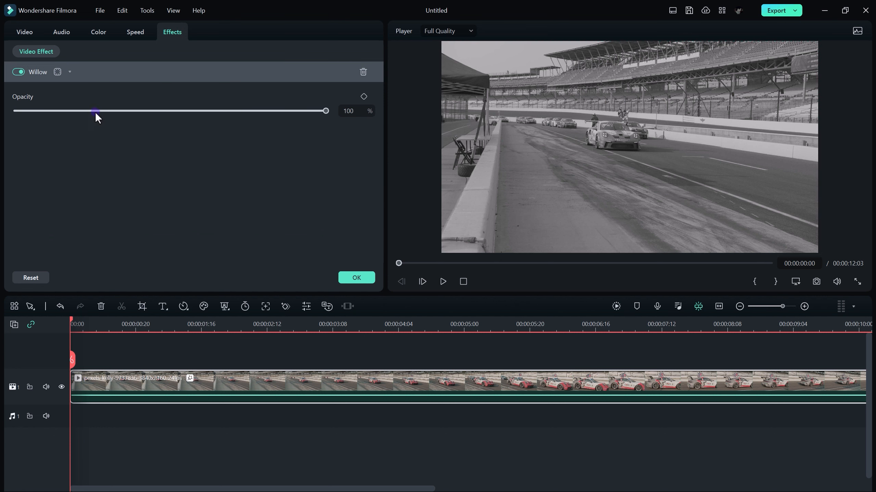
click(583, 145)
click(583, 133)
click(582, 125)
click(581, 115)
click(597, 117)
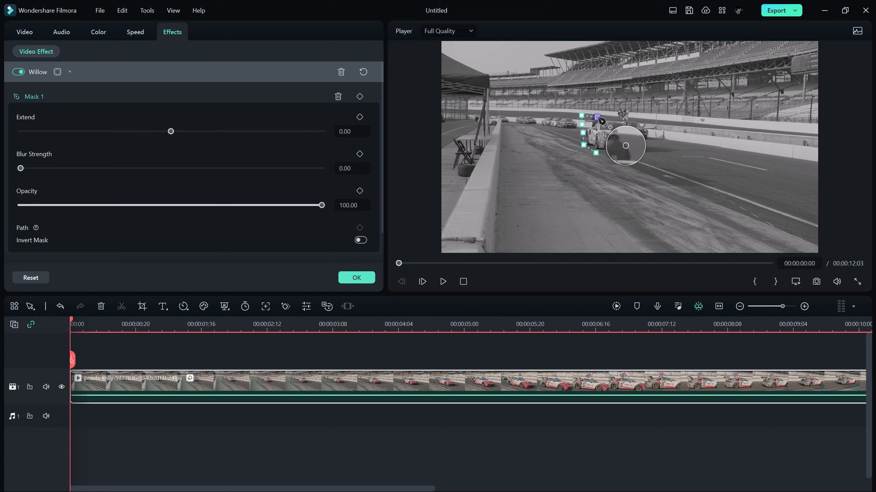
click(626, 117)
click(636, 122)
click(646, 138)
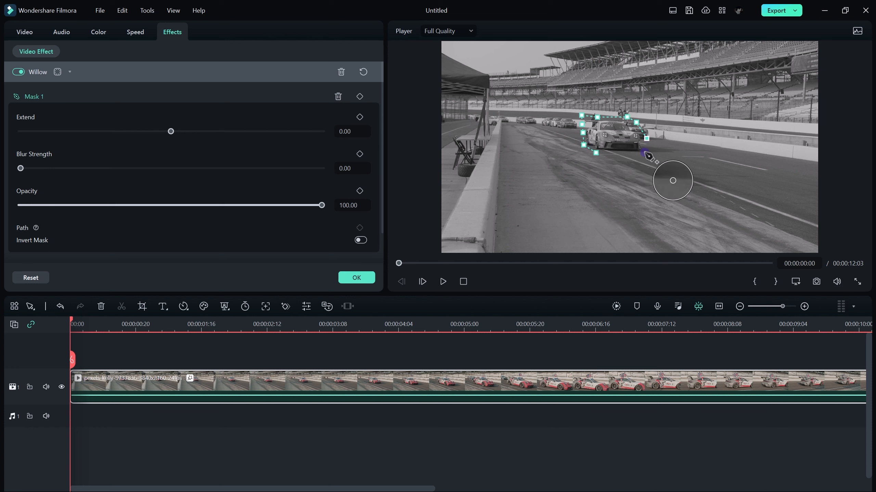
click(644, 152)
click(624, 156)
click(595, 153)
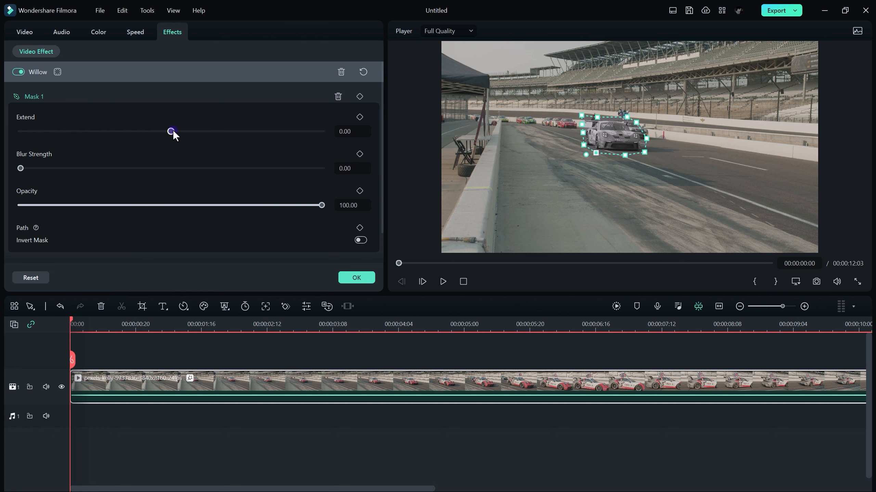
- Try out different Extend, Blur Strength and Opacity amounts on the mask
drag(171, 131, 223, 135)
drag(289, 141, 265, 142)
click(338, 117)
drag(28, 171, 49, 172)
drag(158, 175, 12, 171)
drag(322, 205, 348, 207)
- Invert the mask and soften its edge with Extend -9.88 and Blur Strength 15.67
drag(381, 173, 376, 212)
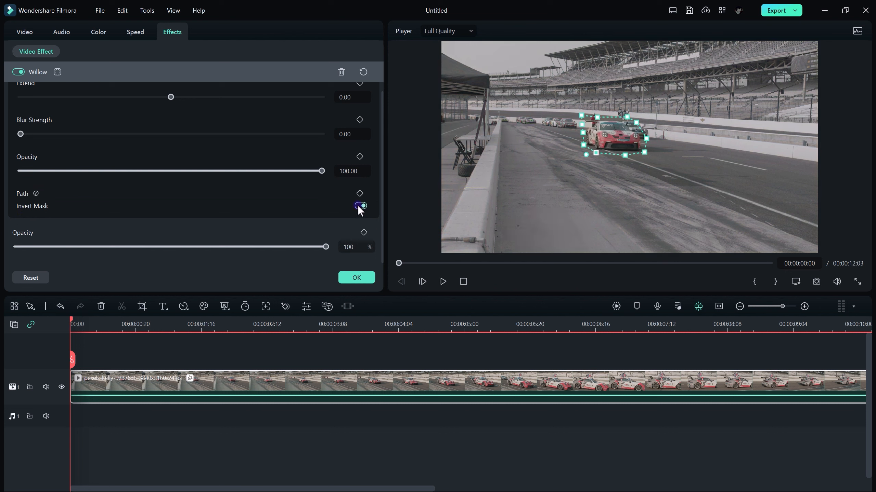
click(575, 207)
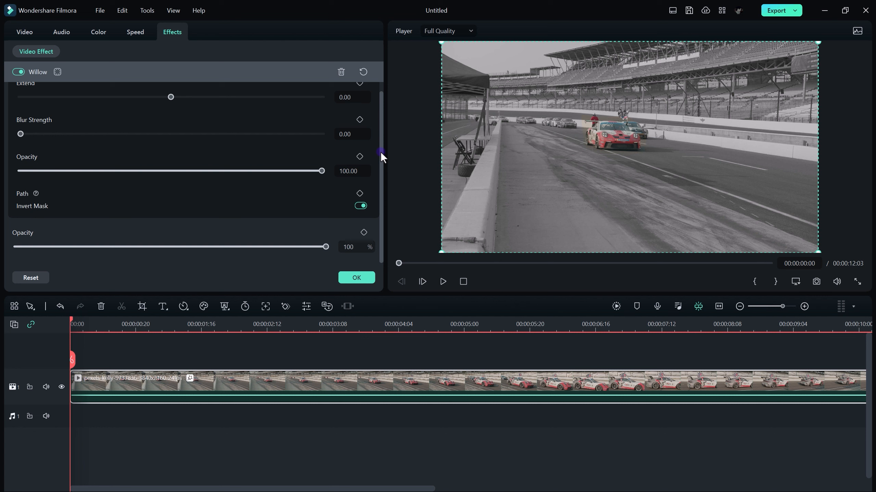
scroll(380, 153, up, 1)
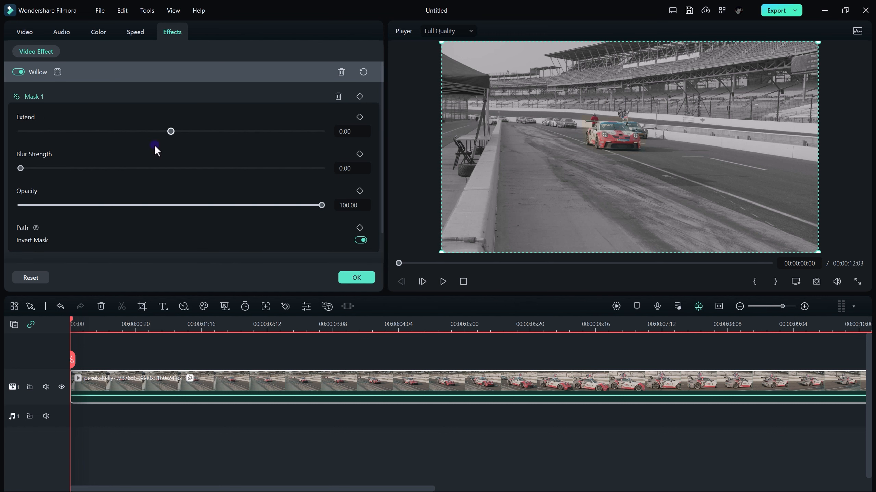
drag(20, 169, 67, 172)
drag(46, 168, 67, 169)
- Play the clip to check the mask against the moving car, and add a keyframe for Mask 1 at 00:00:00:00
key(space)
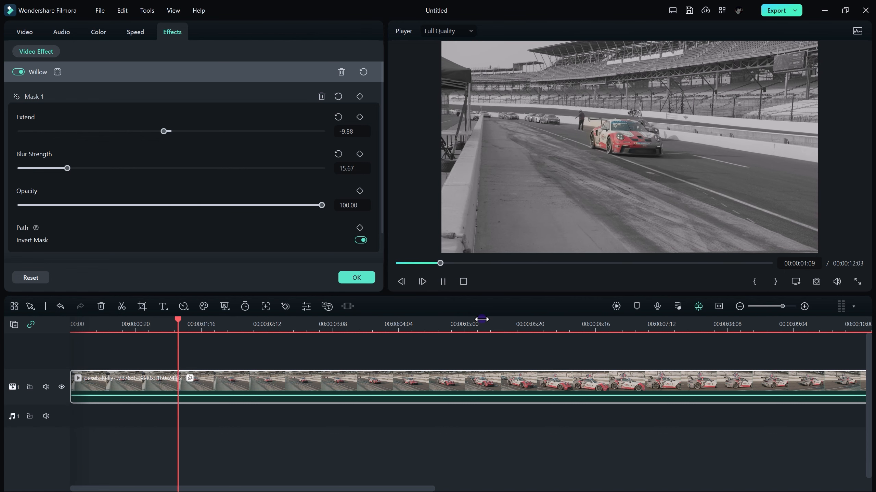
key(space)
key(space)
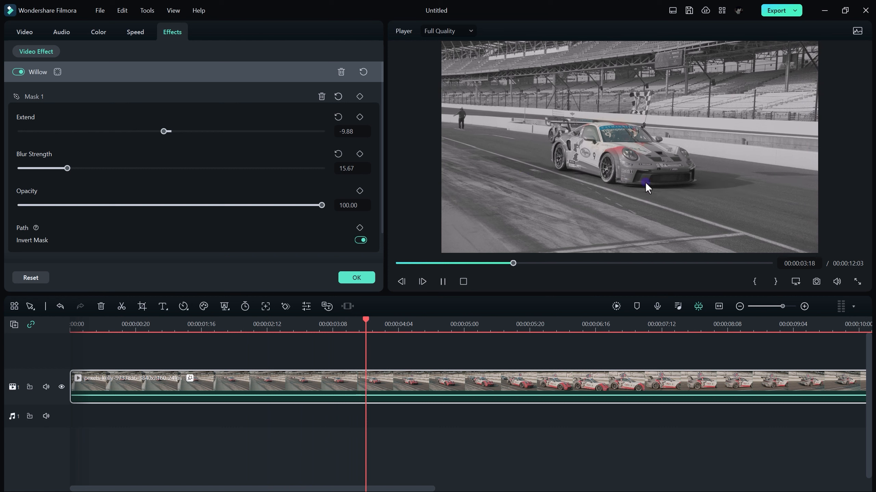
key(space)
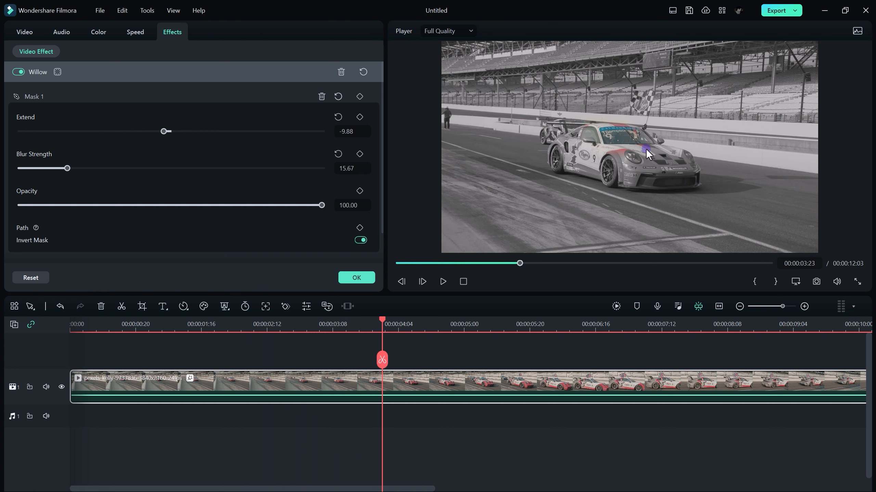
key(space)
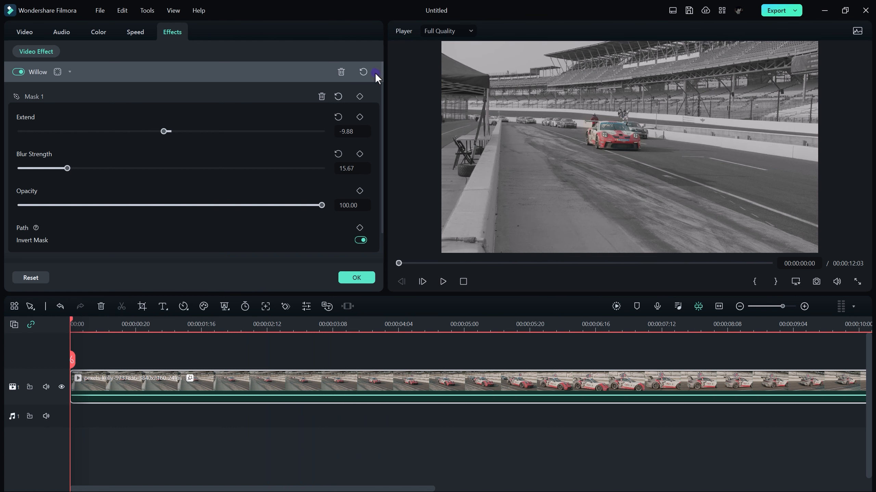
click(359, 96)
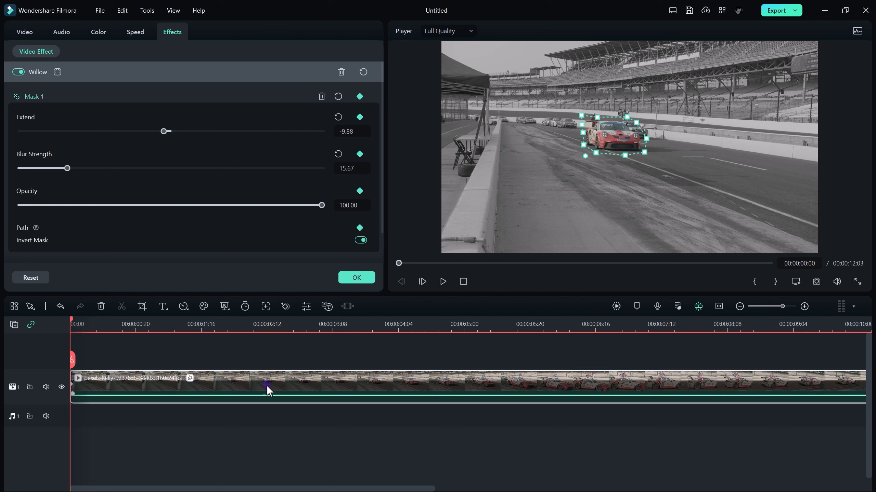
- Advance to 00:00:02:00 and reshape the mask path to enclose the approaching car
key(shift+Right)
key(shift+Right)
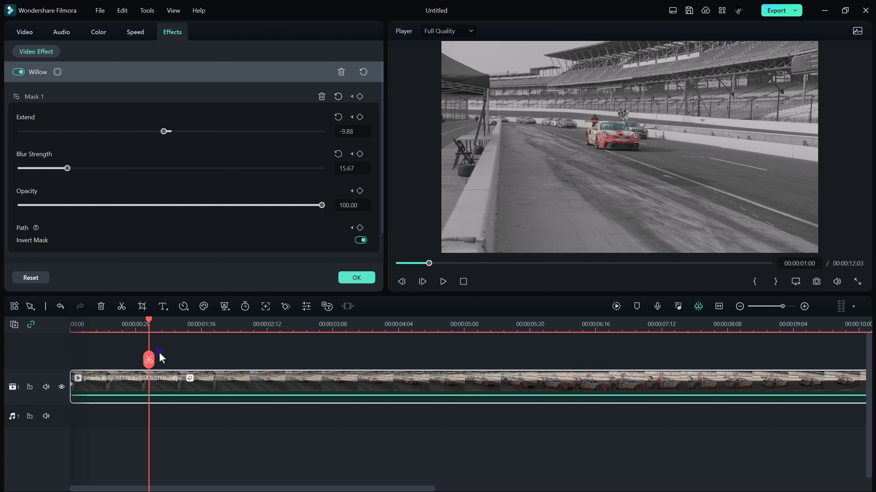
drag(618, 139, 682, 166)
drag(647, 138, 685, 170)
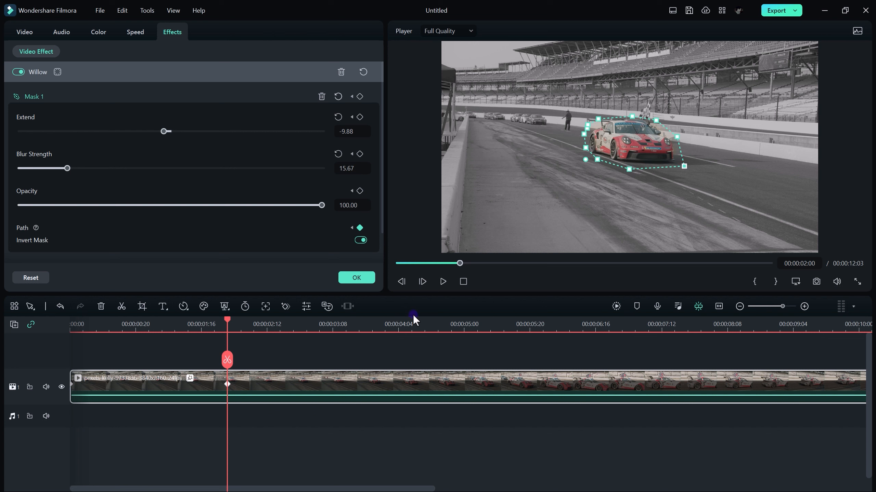
- Advance to 00:00:04:00 and move the mask path points outward to surround the larger car and the flag
click(420, 392)
key(shift+Right)
key(shift+Right)
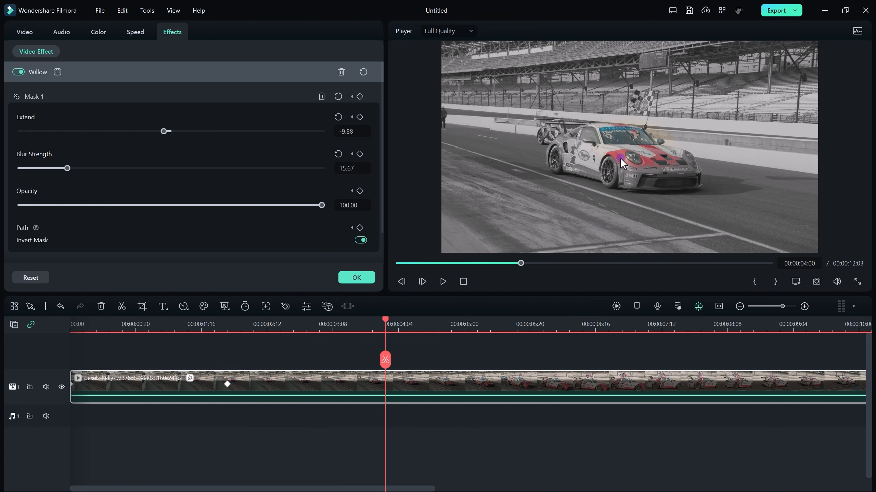
click(620, 159)
drag(597, 159, 540, 178)
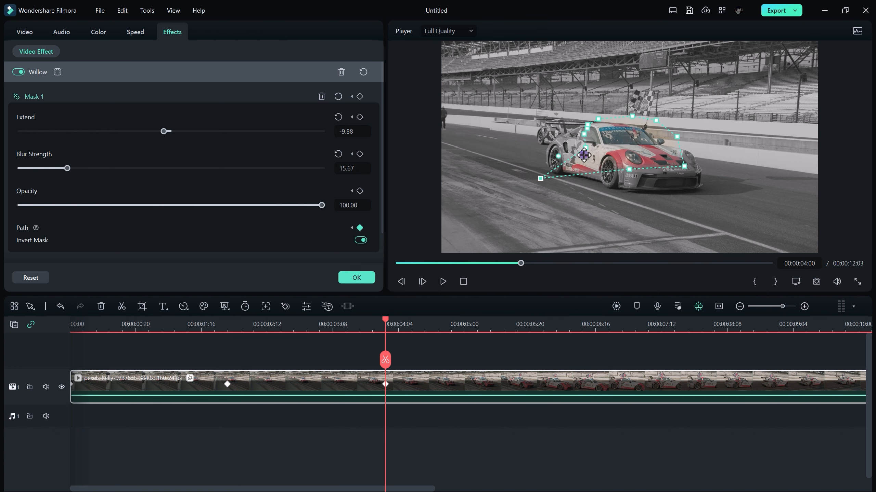
drag(584, 134, 537, 142)
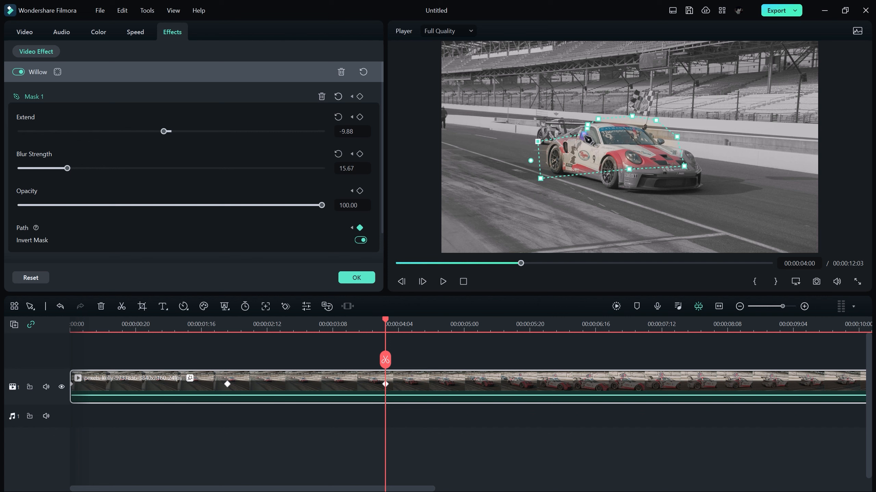
drag(587, 130, 544, 120)
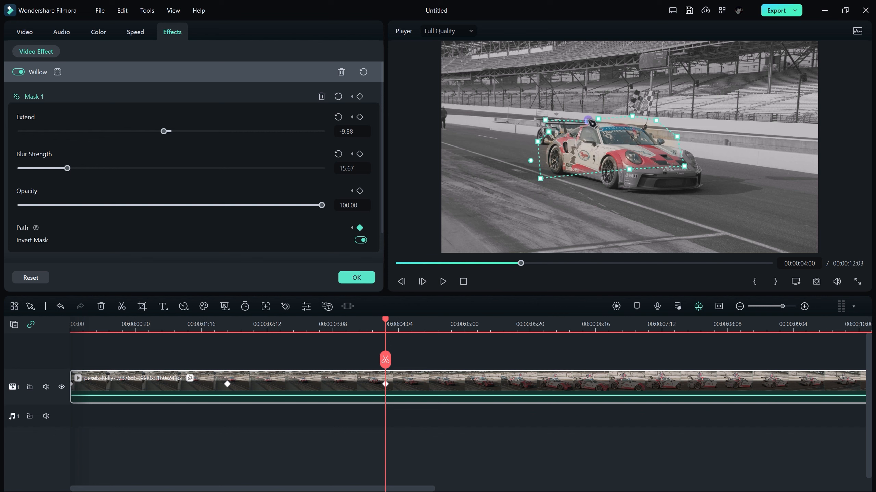
drag(656, 120, 637, 92)
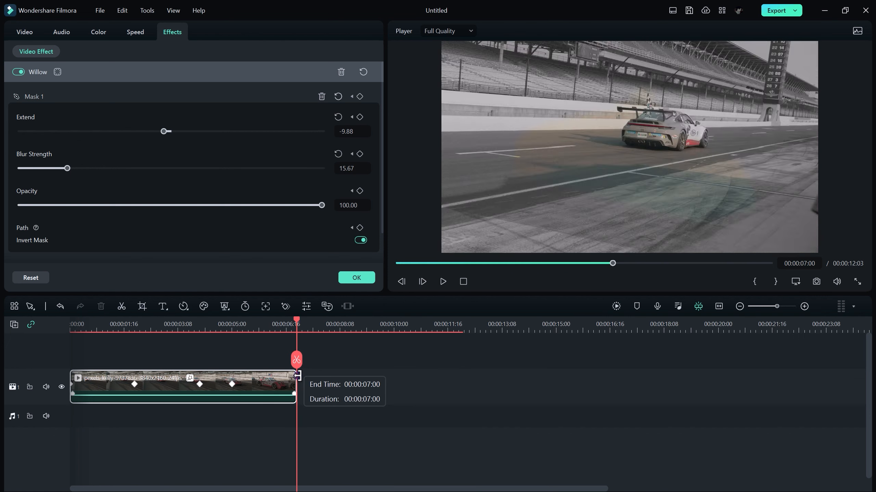
- Trim the clip to end at 00:00:07:00 and refine the mask path's lower rear corner on the last frame
drag(296, 381, 298, 382)
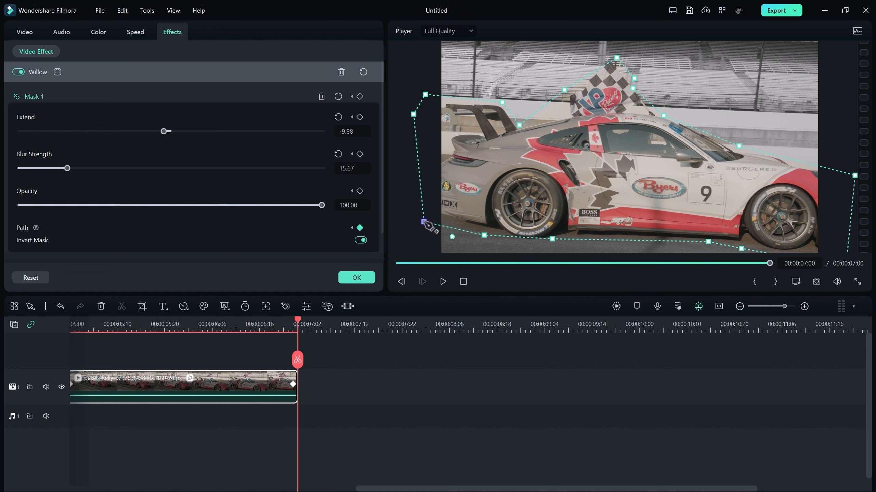
drag(424, 222, 426, 221)
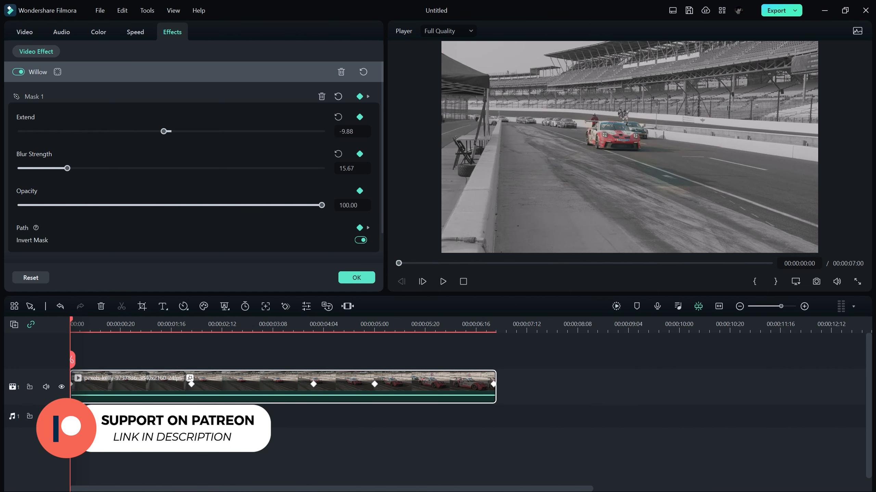
- Review the masked effect in a full-screen preview and confirm the clip's effect settings
click(856, 282)
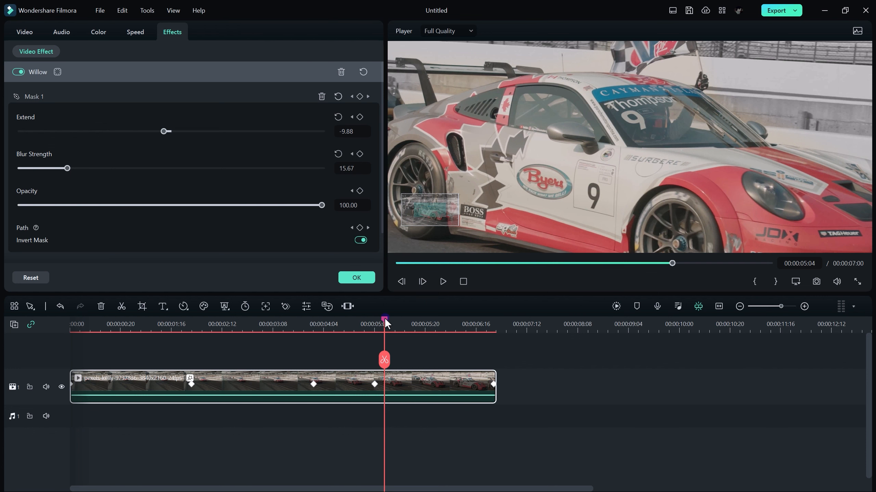
drag(384, 318, 175, 321)
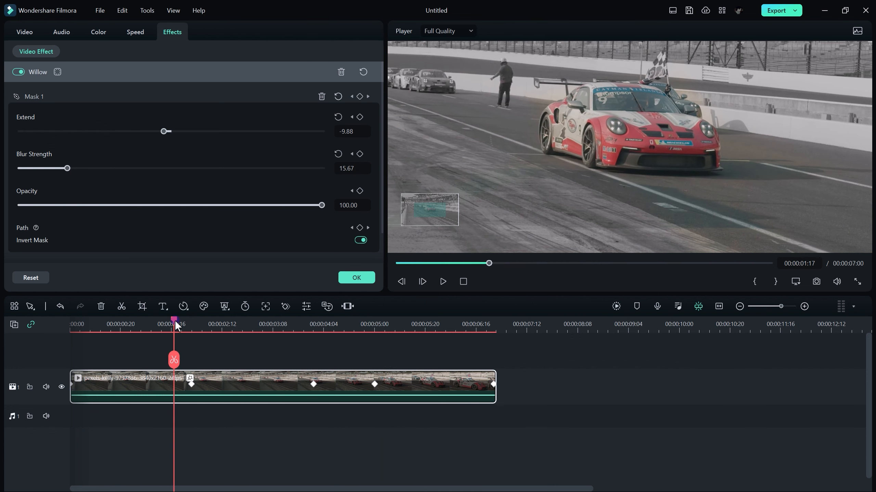
click(356, 278)
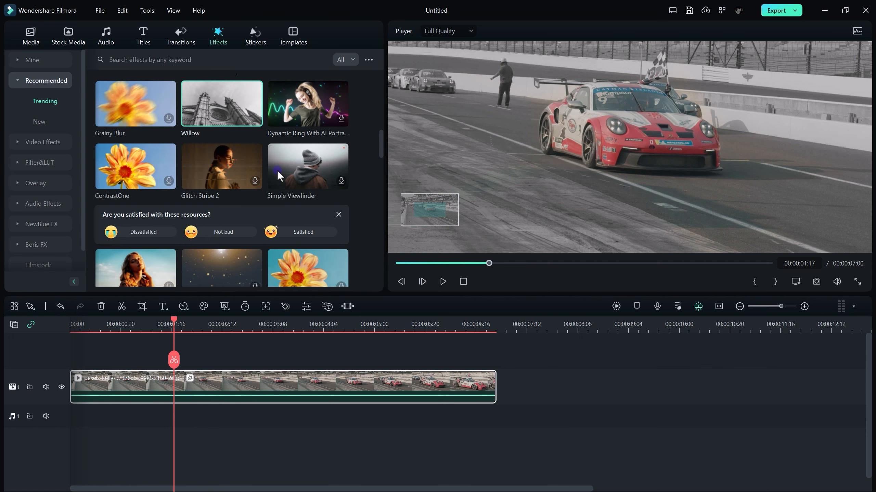
mouse_move(379, 128)
mouse_down()
mouse_move(380, 166)
mouse_move(379, 131)
mouse_up()
click(181, 34)
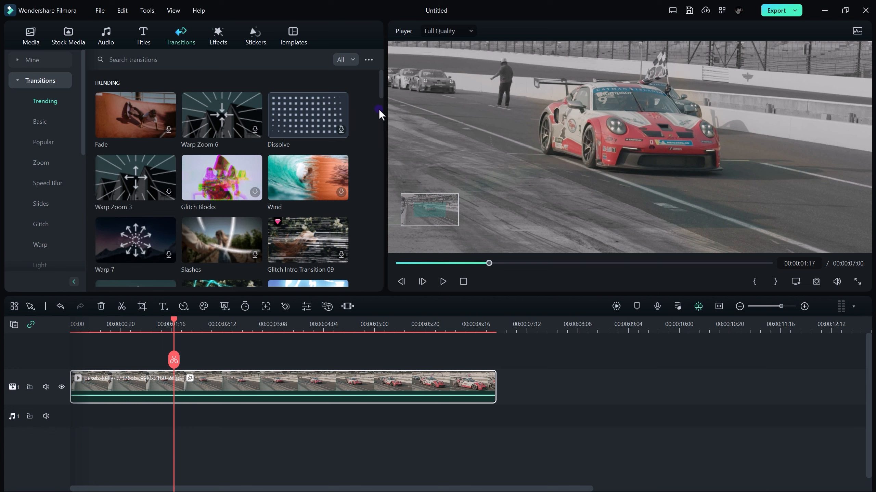
click(135, 44)
click(250, 47)
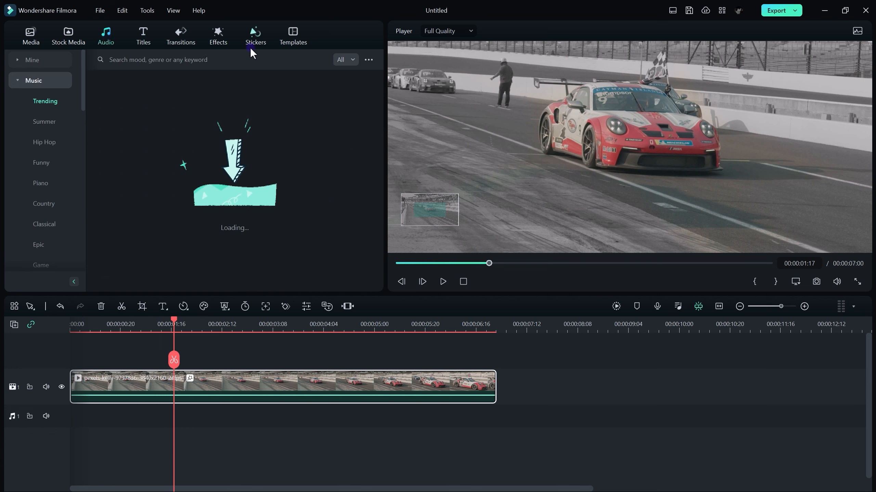
click(293, 34)
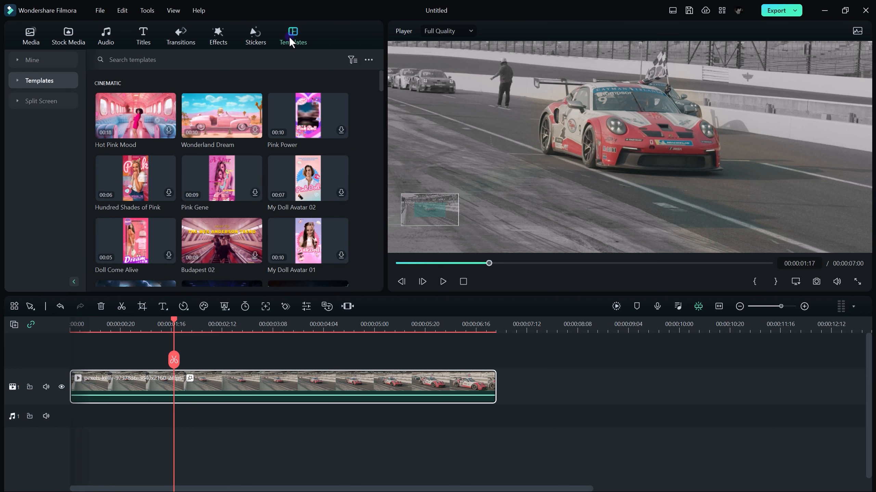